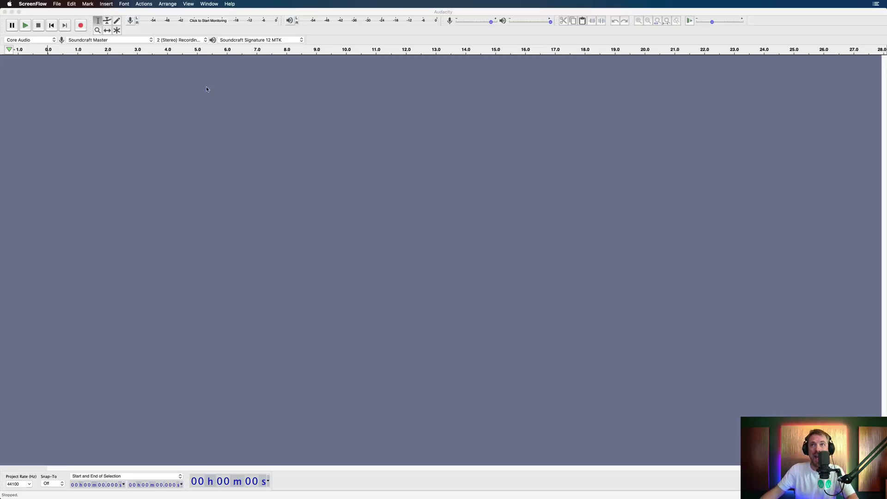
- Launch the StudioRack effect from the Effect menu and open the first slot's plug-in browser
{"action": "left_click", "coordinate": [161, 14]}
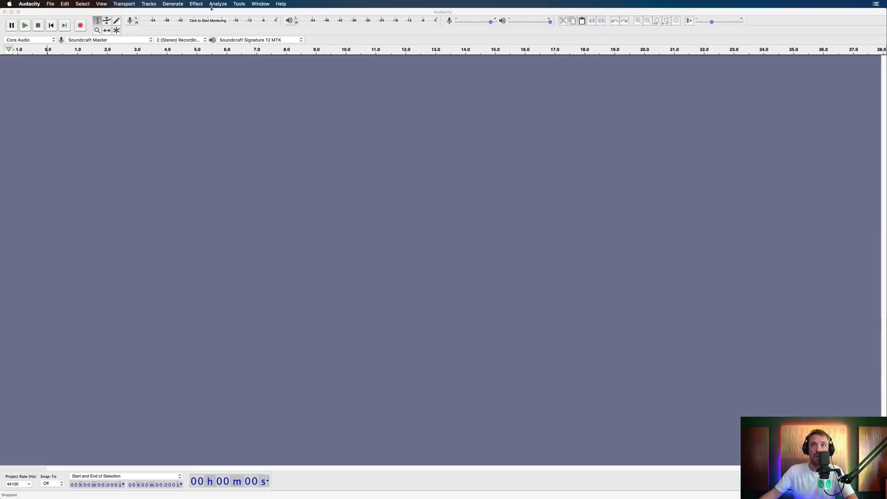
{"action": "left_click", "coordinate": [197, 4]}
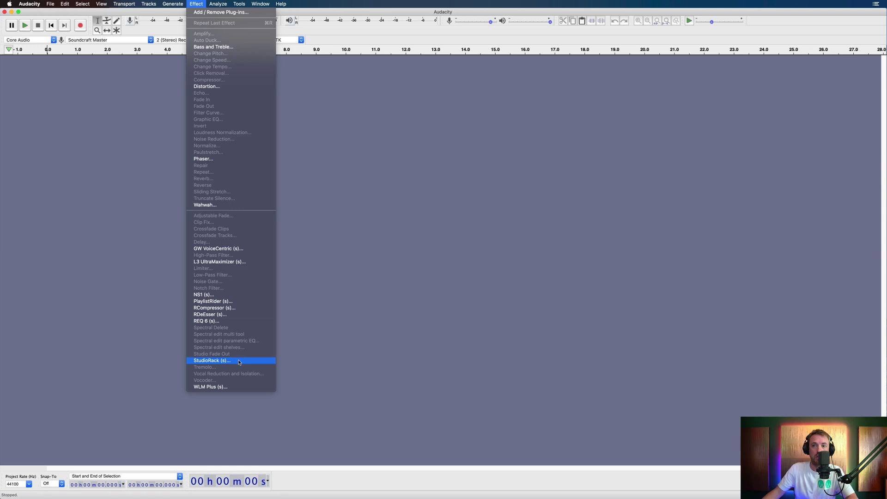
{"action": "left_click", "coordinate": [215, 360]}
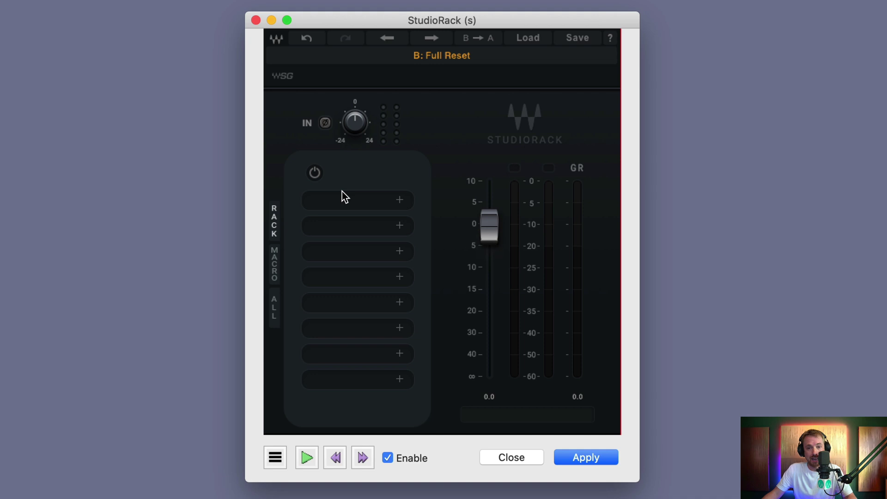
{"action": "left_click", "coordinate": [400, 200]}
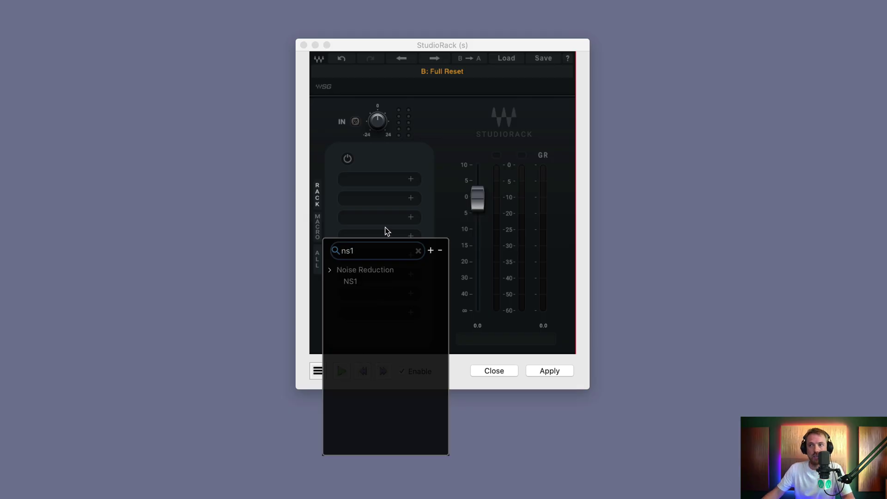
- Load NS1 into the first rack slot and raise its noise suppression amount
{"action": "left_click", "coordinate": [349, 279]}
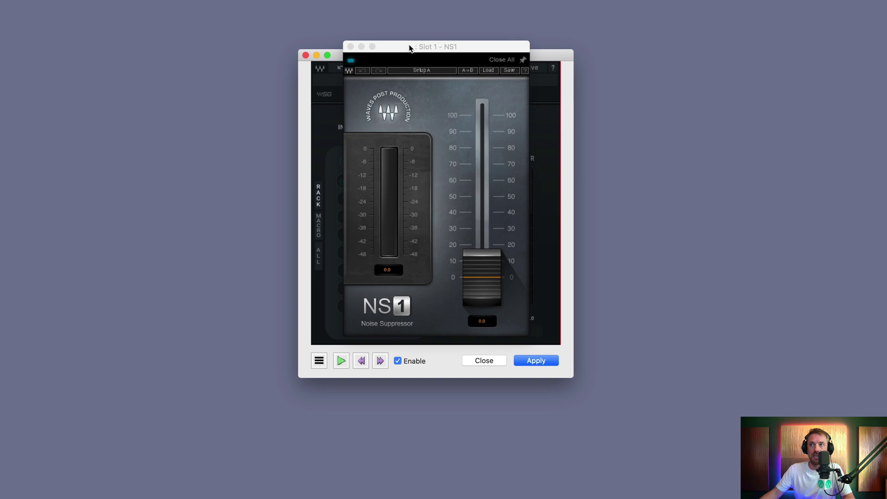
{"action": "left_click_drag", "start_coordinate": [410, 36], "coordinate": [92, 30]}
{"action": "left_click_drag", "start_coordinate": [164, 226], "coordinate": [163, 179]}
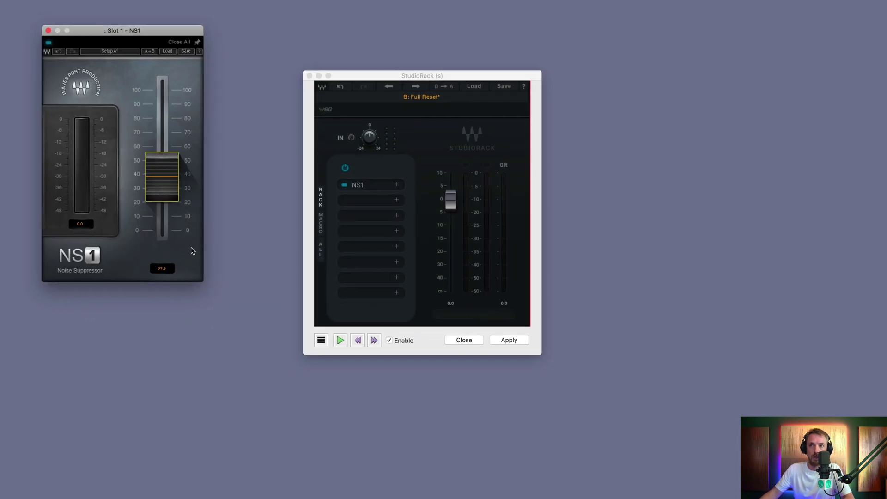
- Add GW VoiceCentric to the second slot by searching 'voice' and turn down its Intensity
{"action": "left_click", "coordinate": [396, 201]}
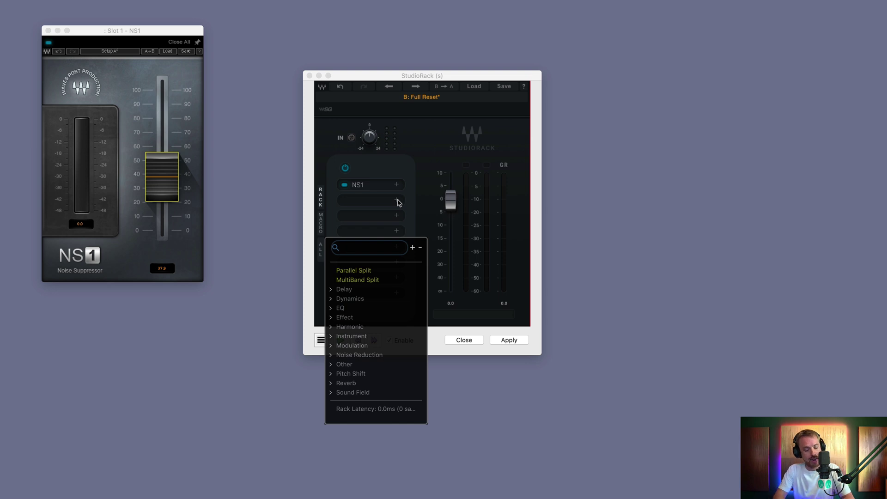
{"action": "type", "text": "voice"}
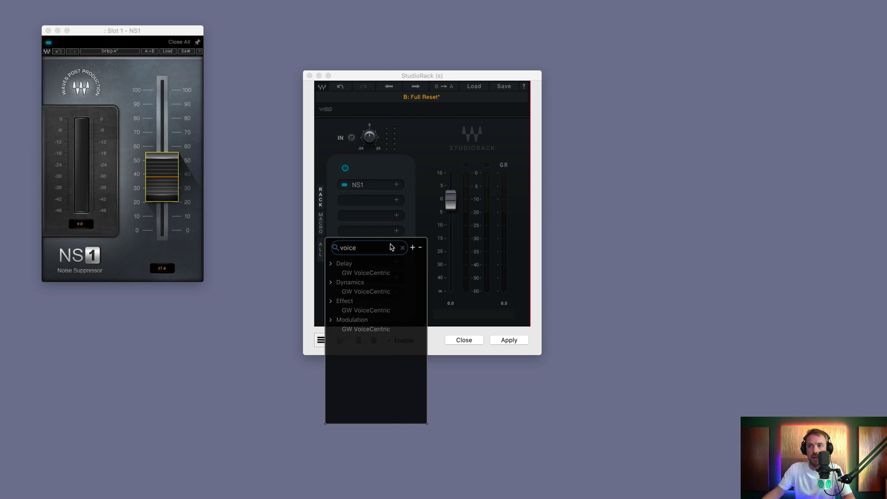
{"action": "left_click", "coordinate": [374, 273]}
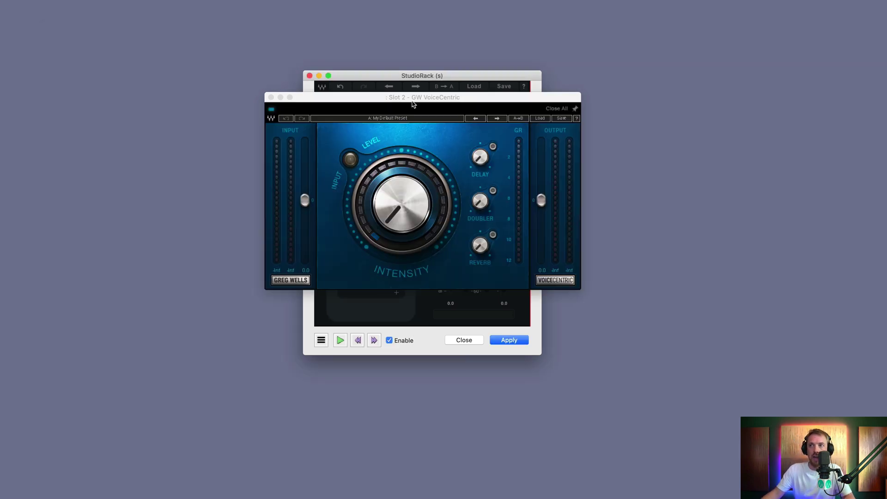
{"action": "left_click_drag", "start_coordinate": [416, 103], "coordinate": [714, 84]}
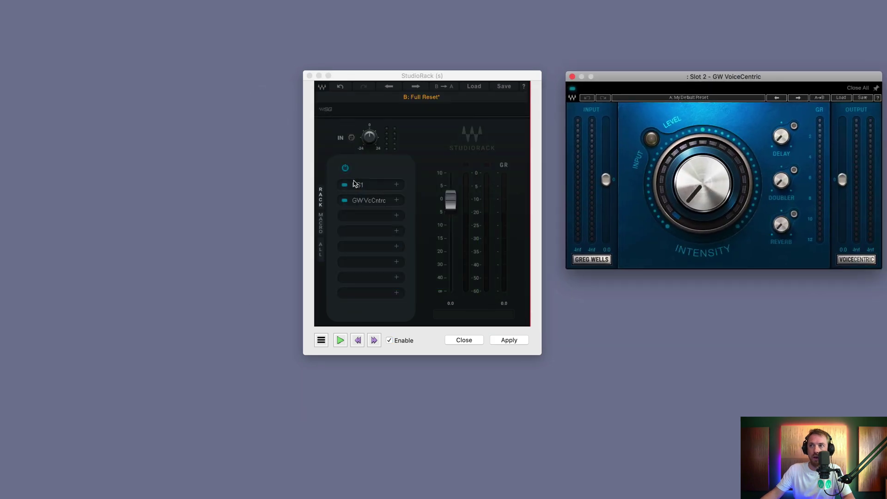
{"action": "left_click", "coordinate": [355, 185]}
{"action": "left_click", "coordinate": [359, 200]}
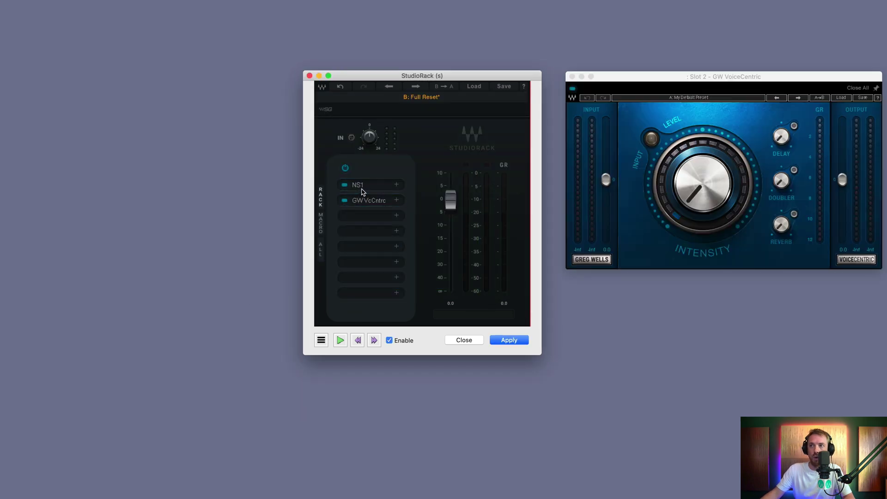
{"action": "left_click", "coordinate": [361, 187]}
{"action": "left_click", "coordinate": [361, 203]}
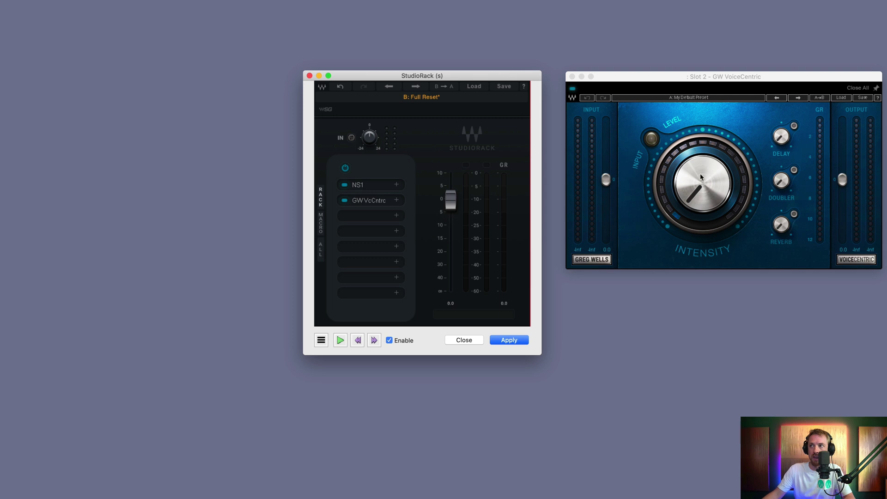
{"action": "left_click_drag", "start_coordinate": [702, 183], "coordinate": [702, 198]}
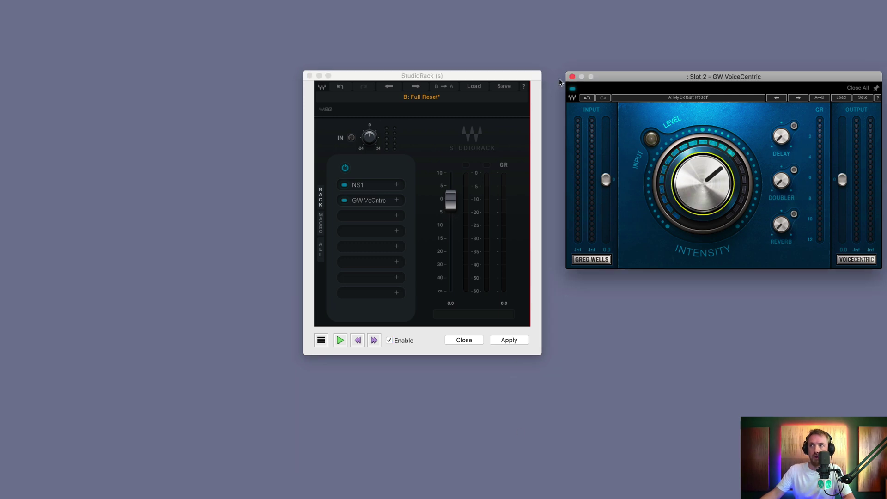
{"action": "left_click", "coordinate": [571, 77]}
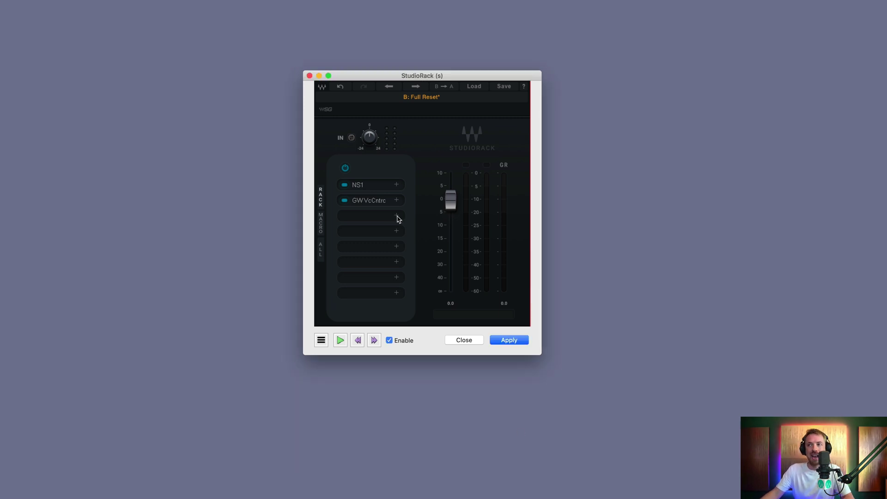
- Add PlaylistRider to the third slot by searching 'pla'
{"action": "left_click", "coordinate": [397, 216]}
{"action": "type", "text": "pla"}
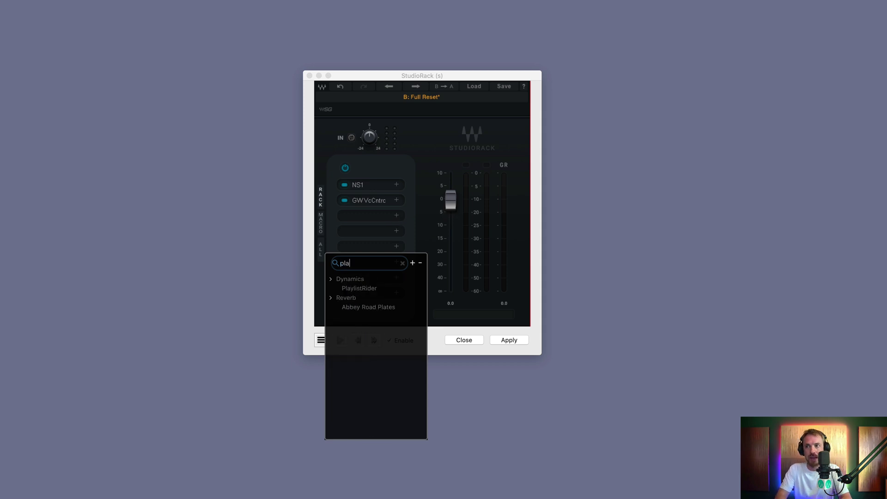
{"action": "left_click", "coordinate": [359, 289]}
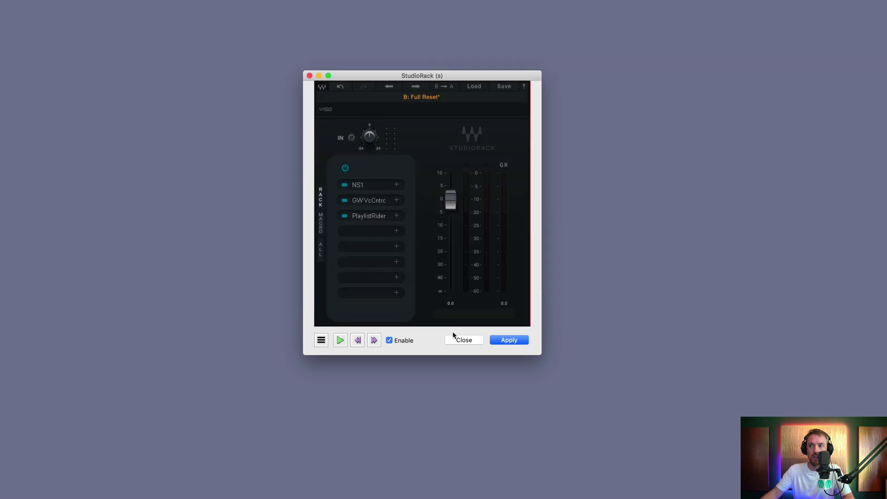
{"action": "left_click", "coordinate": [281, 73]}
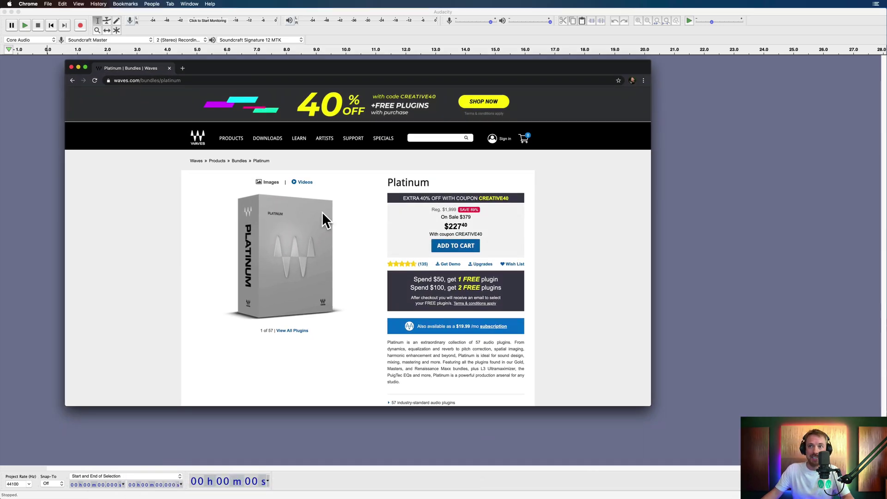
- Scroll through the Waves Platinum included plugins, then minimize Chrome to reveal StudioRack
{"action": "scroll", "coordinate": [277, 296], "scroll_direction": "down", "scroll_amount": 15}
{"action": "scroll", "coordinate": [294, 294], "scroll_direction": "up", "scroll_amount": 10}
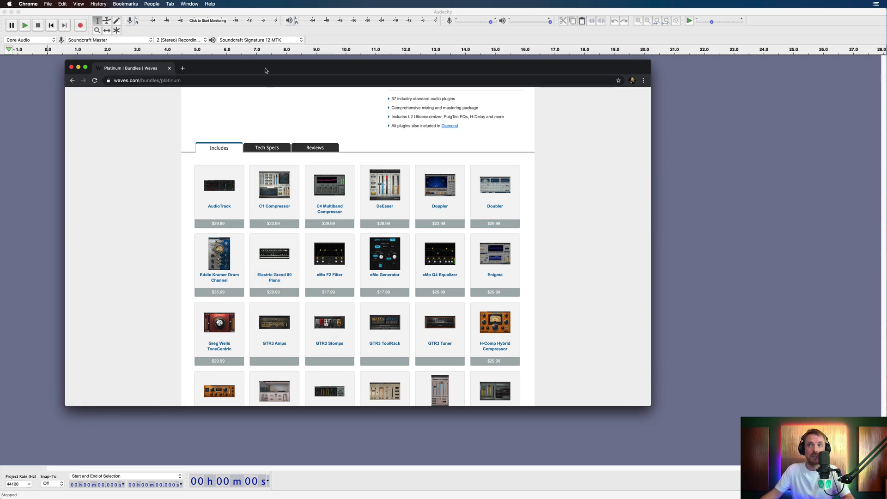
{"action": "key", "text": "super+m"}
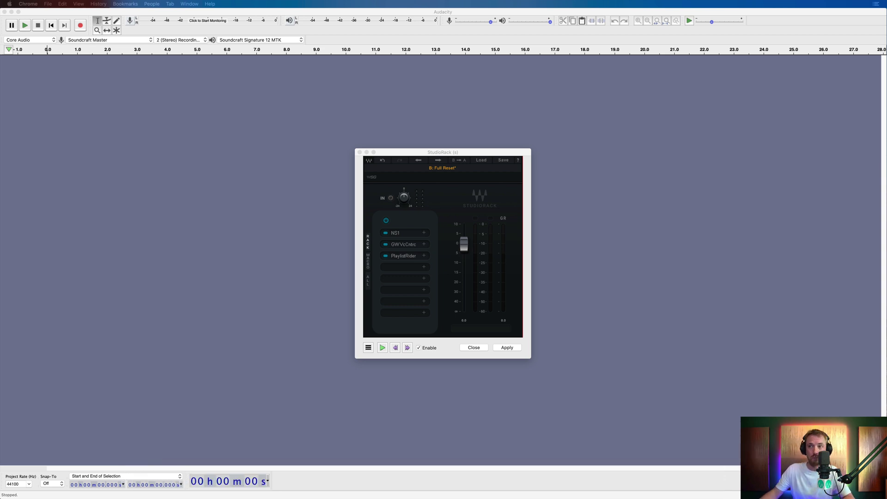
- Import the Music Radio Creative.xps preset file into StudioRack
{"action": "left_click", "coordinate": [485, 162]}
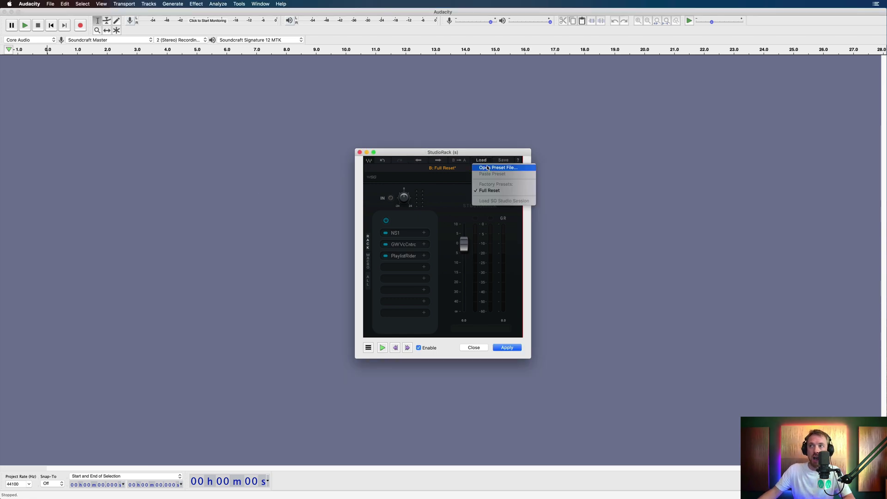
{"action": "left_click", "coordinate": [488, 168]}
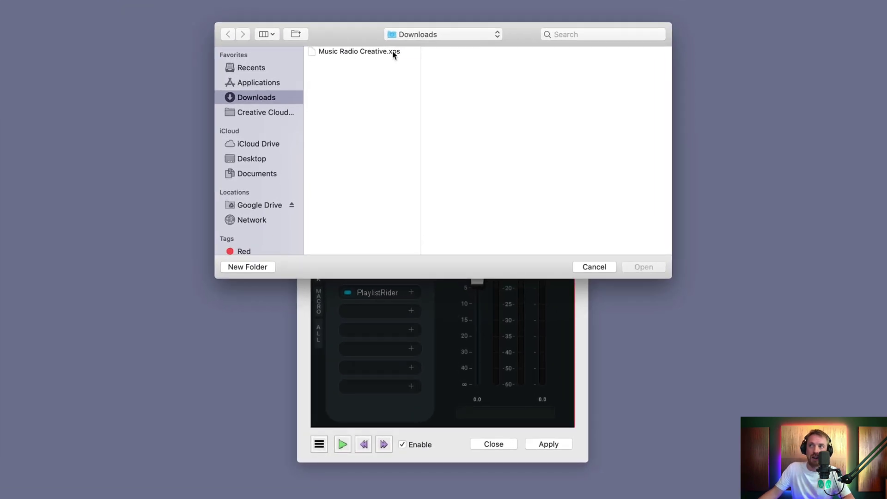
{"action": "double_click", "coordinate": [394, 53]}
- Try MRC Radio Imaging Voice, settle on MRC Podcast Preset, and close StudioRack
{"action": "left_click", "coordinate": [507, 135]}
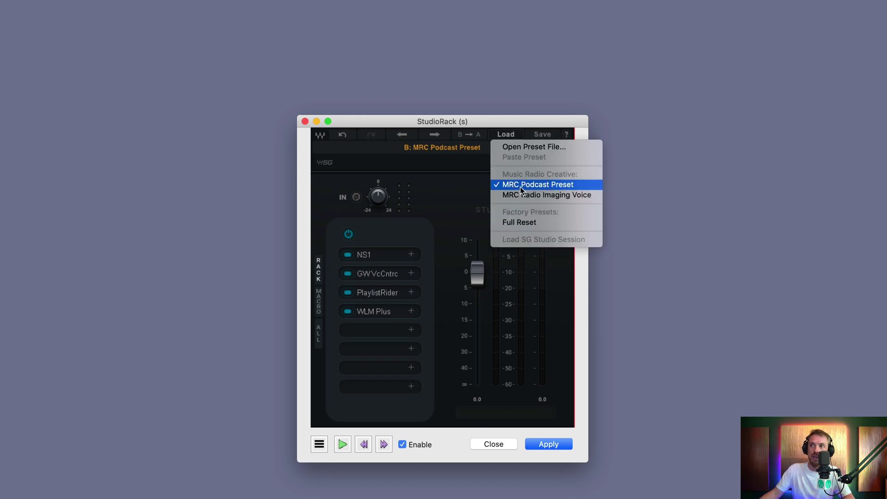
{"action": "left_click", "coordinate": [555, 198]}
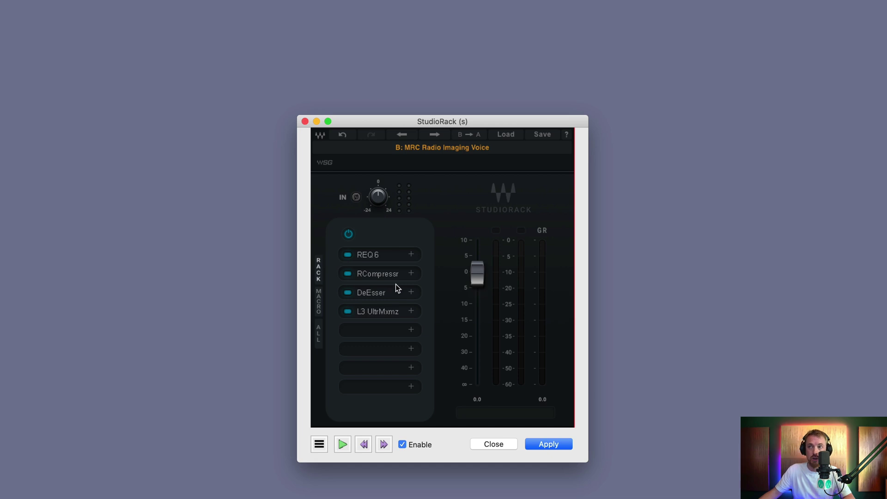
{"action": "left_click", "coordinate": [513, 134]}
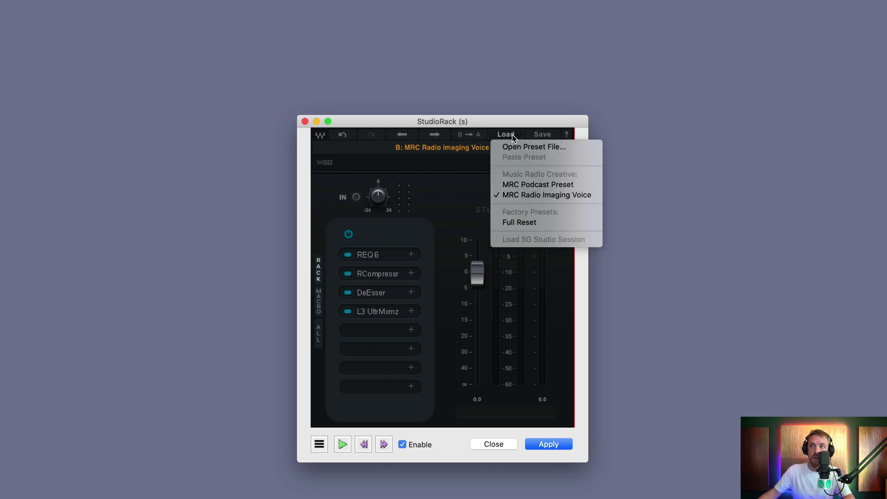
{"action": "left_click", "coordinate": [521, 186]}
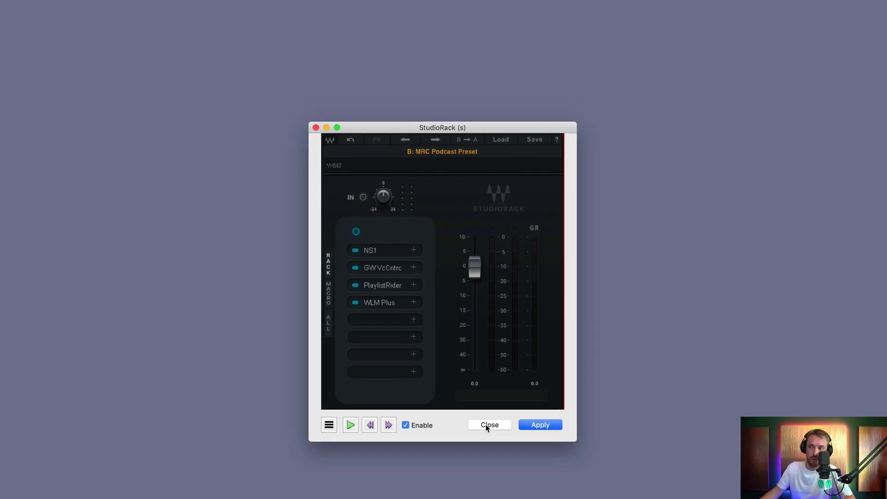
{"action": "left_click", "coordinate": [487, 425]}
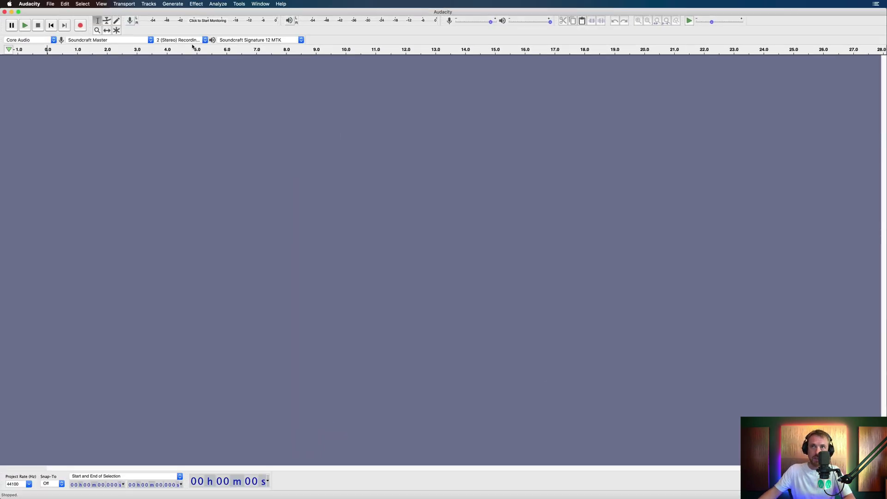
- Record a short voice clip onto a new stereo track, allowing microphone access
{"action": "left_click", "coordinate": [85, 26]}
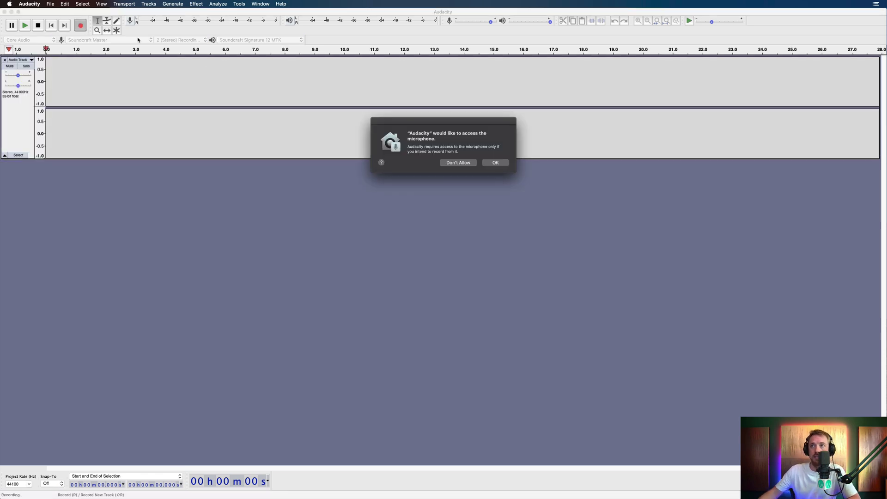
{"action": "left_click", "coordinate": [493, 162]}
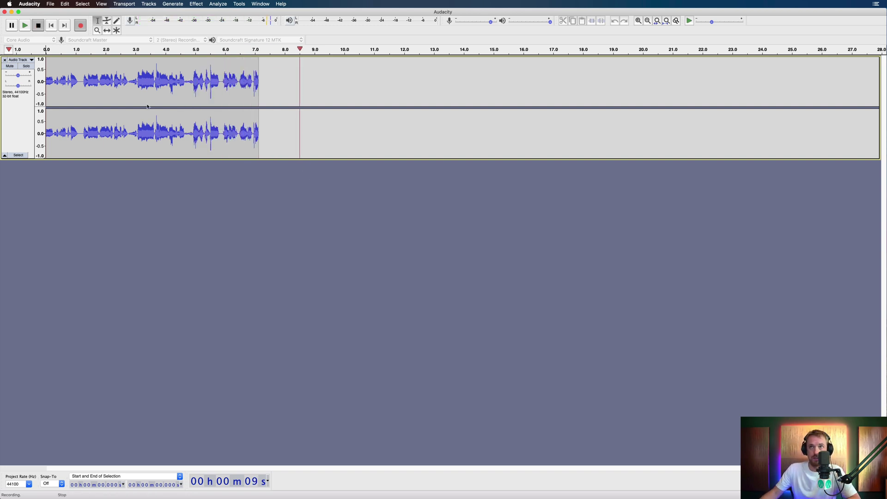
{"action": "key", "text": "space"}
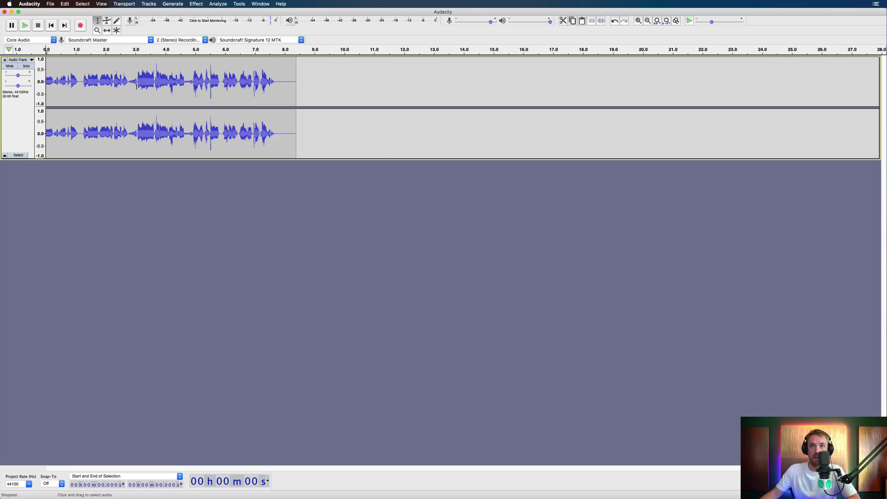
- Play back the recording from about 3 seconds, then stop
{"action": "left_click", "coordinate": [137, 86]}
{"action": "key", "text": "space"}
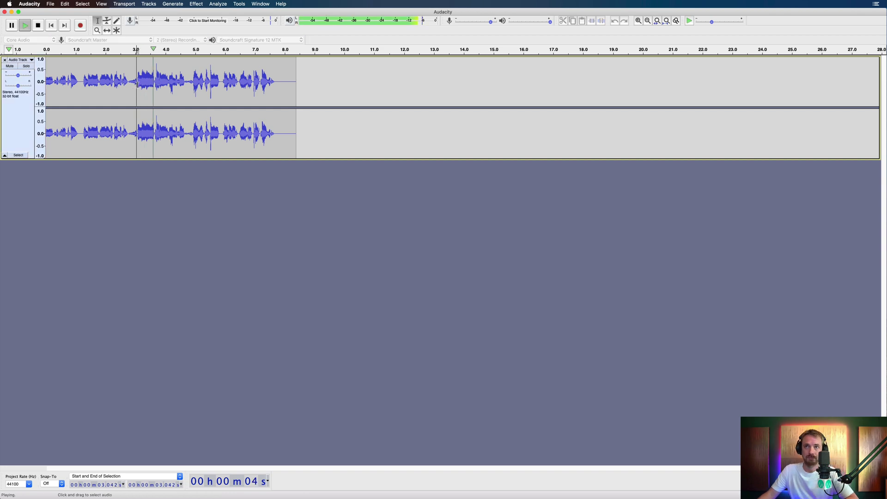
{"action": "key", "text": "space"}
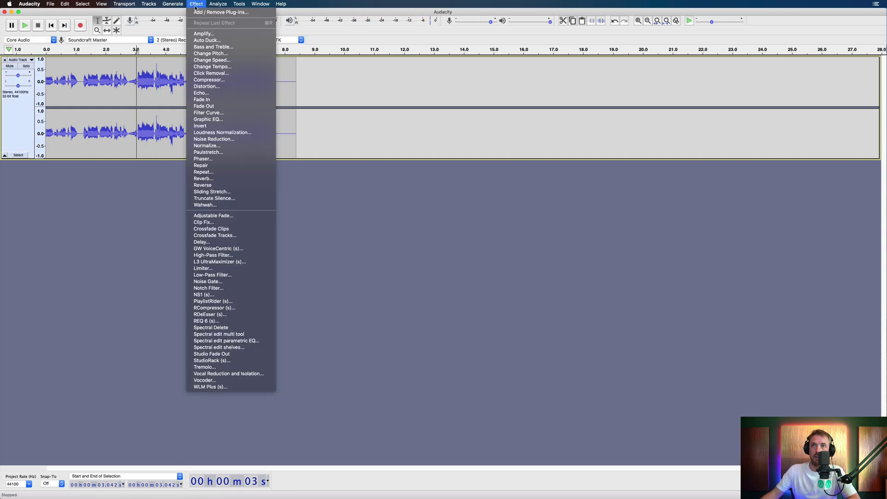
{"action": "left_click", "coordinate": [196, 4]}
- Apply the StudioRack MRC Podcast Preset to the whole selected voice track, then close StudioRack
{"action": "left_click", "coordinate": [385, 340]}
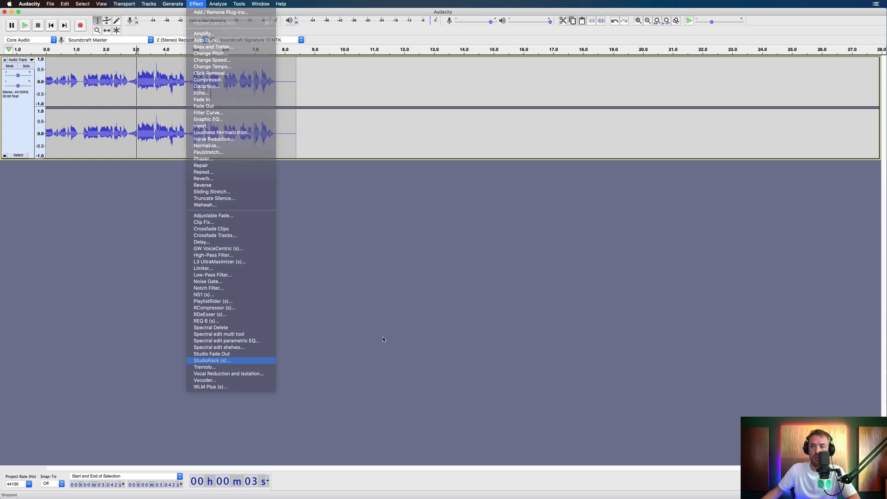
{"action": "left_click", "coordinate": [482, 160]}
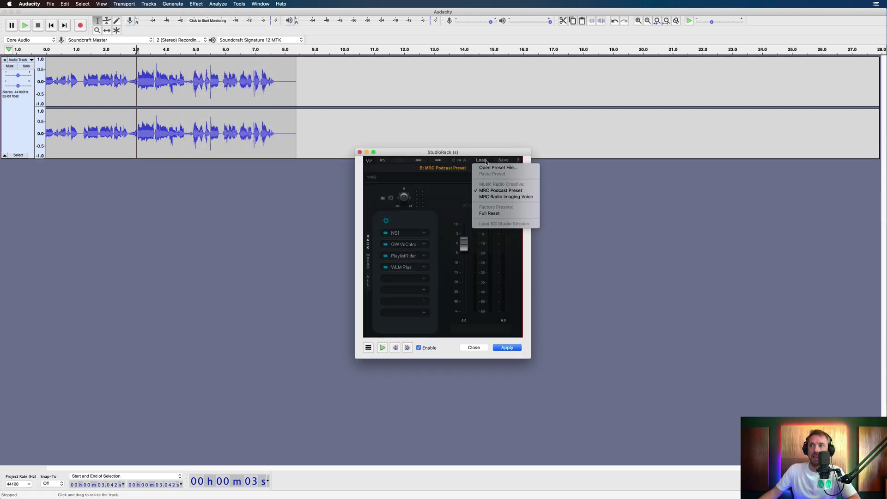
{"action": "left_click", "coordinate": [492, 191]}
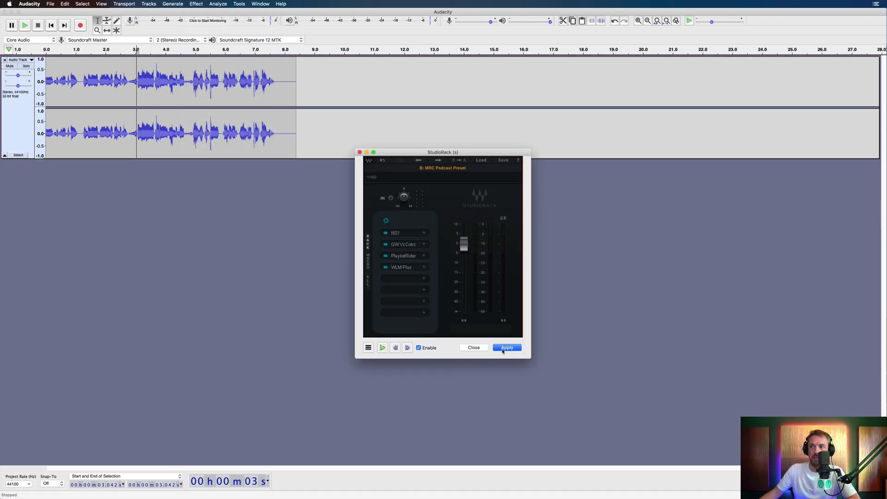
{"action": "left_click", "coordinate": [497, 348]}
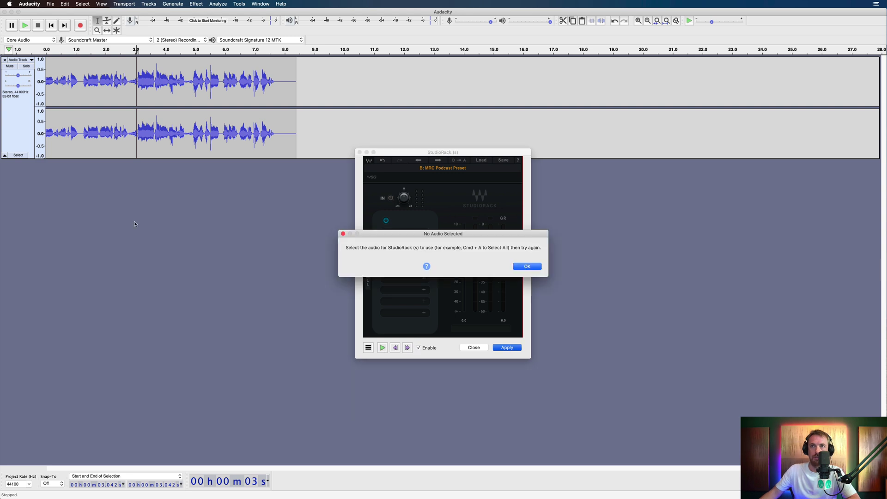
{"action": "left_click", "coordinate": [527, 267]}
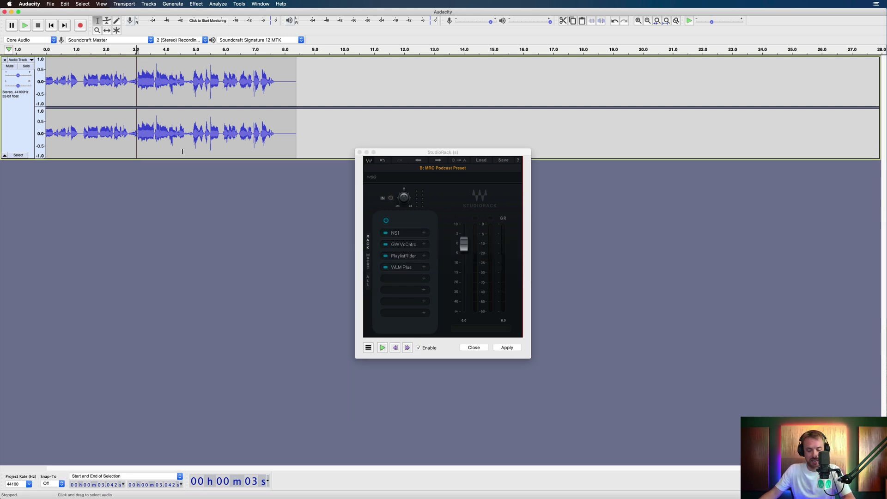
{"action": "left_click", "coordinate": [209, 150]}
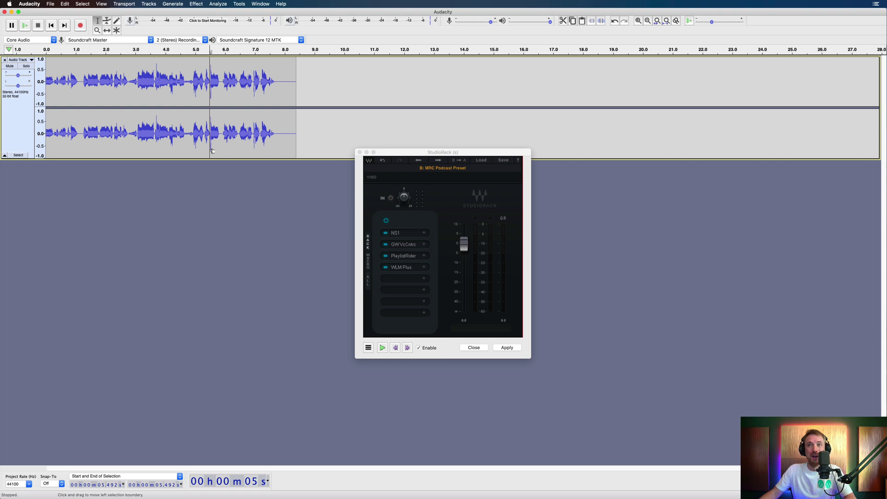
{"action": "key", "text": "super+a"}
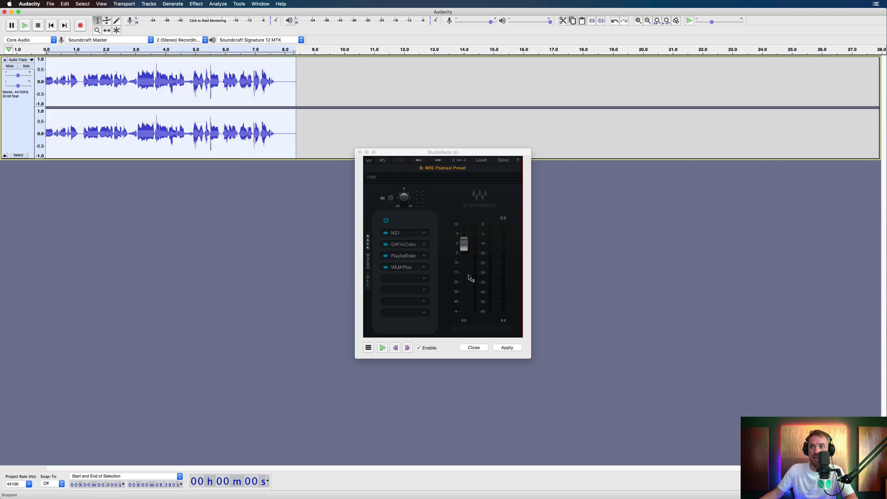
{"action": "left_click", "coordinate": [505, 347]}
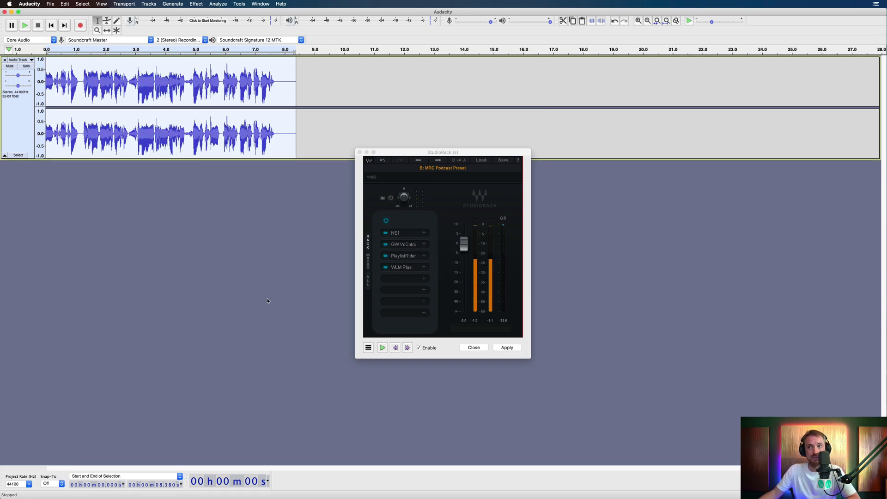
{"action": "left_click", "coordinate": [471, 348]}
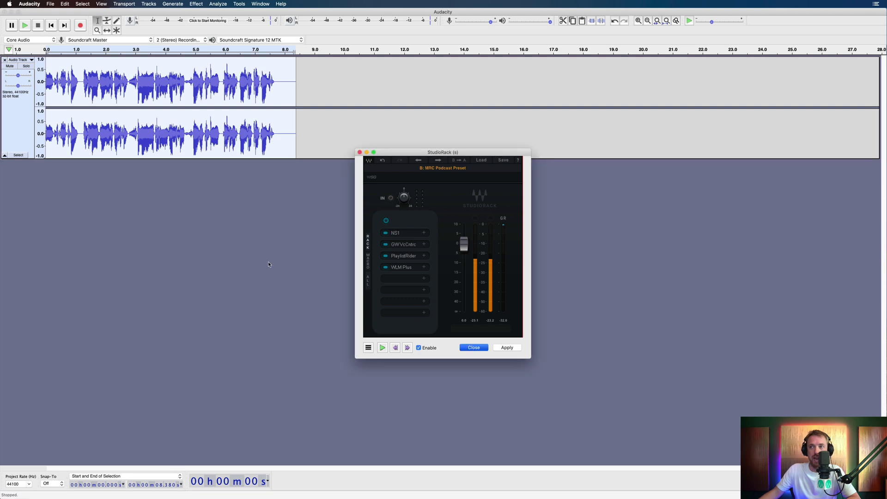
- Play the processed voice from about 1.2 seconds, then stop
{"action": "left_click", "coordinate": [81, 136]}
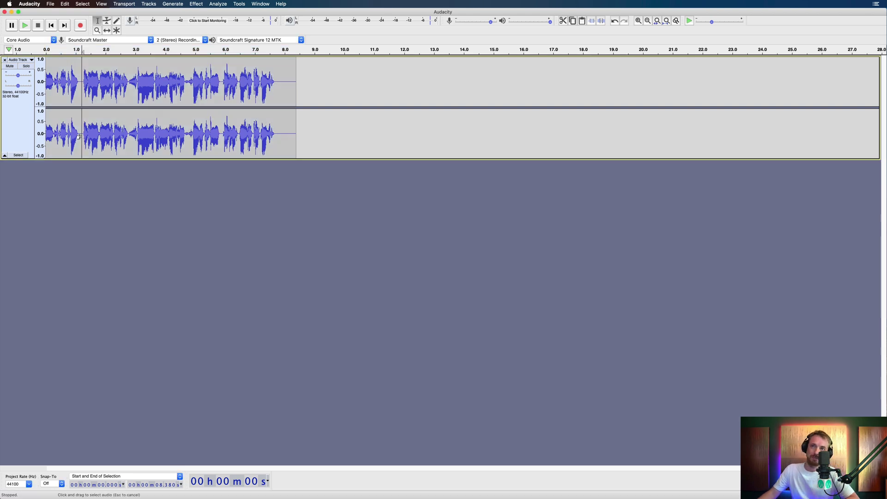
{"action": "key", "text": "space"}
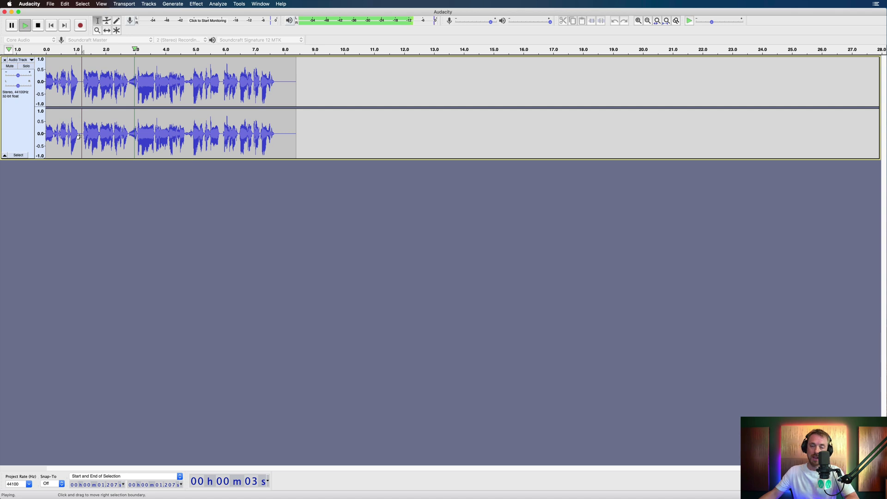
{"action": "key", "text": "space"}
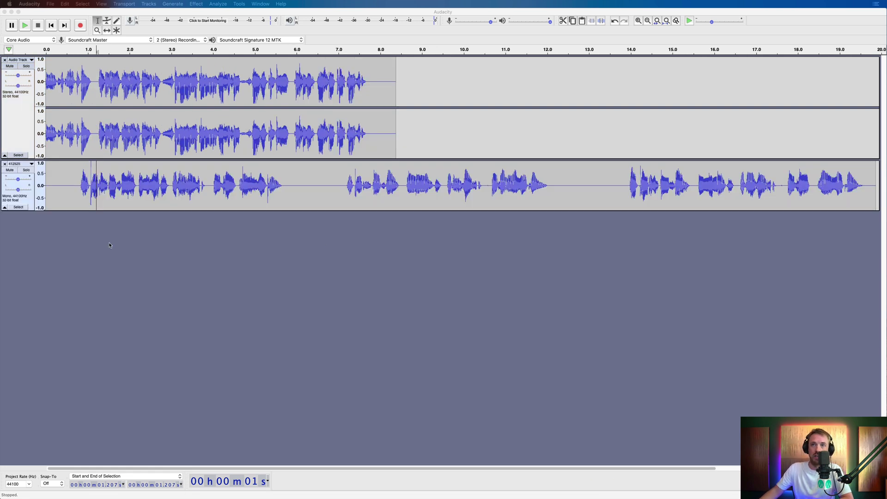
- Delete the processed stereo track and play the 412525 recording from about 0.6 seconds
{"action": "left_click", "coordinate": [137, 141]}
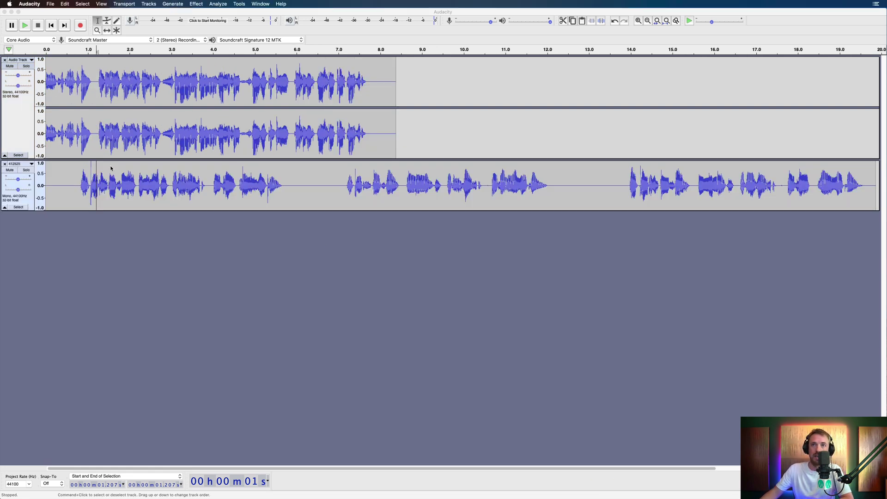
{"action": "left_click", "coordinate": [5, 60]}
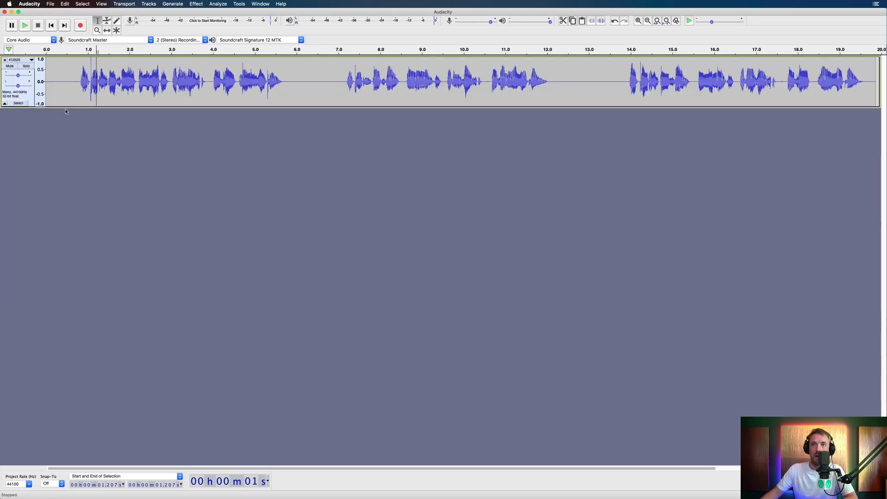
{"action": "left_click", "coordinate": [70, 71]}
{"action": "key", "text": "space"}
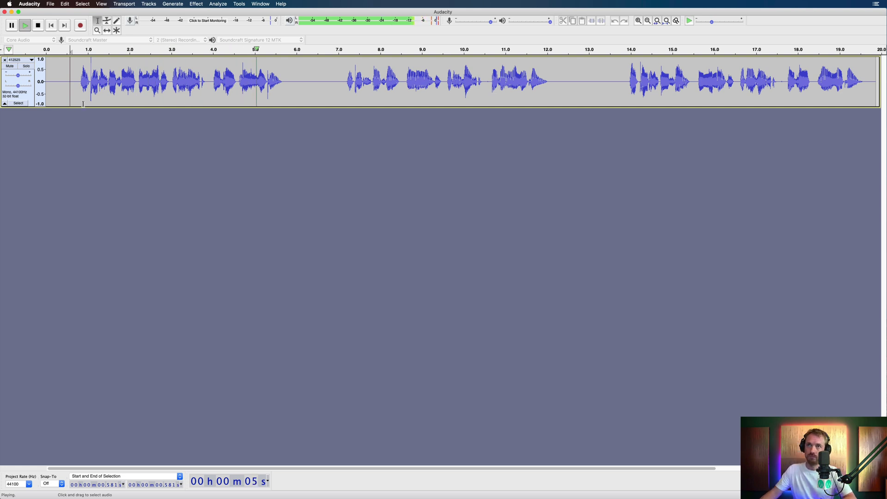
{"action": "key", "text": "space"}
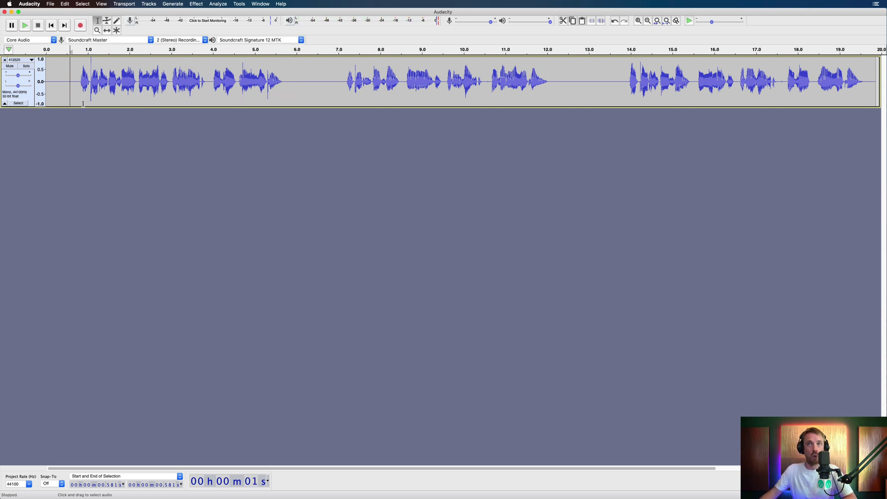
- Launch StudioRack and load the MRC Radio Imaging Voice preset (REQ6, RCompressor, DeEsser, L3 UltraMaximizer)
{"action": "left_click", "coordinate": [197, 3]}
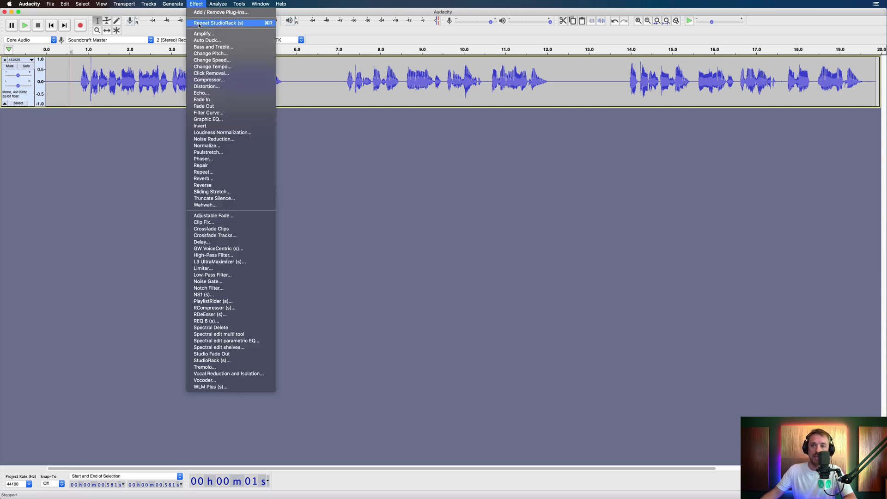
{"action": "left_click", "coordinate": [268, 360]}
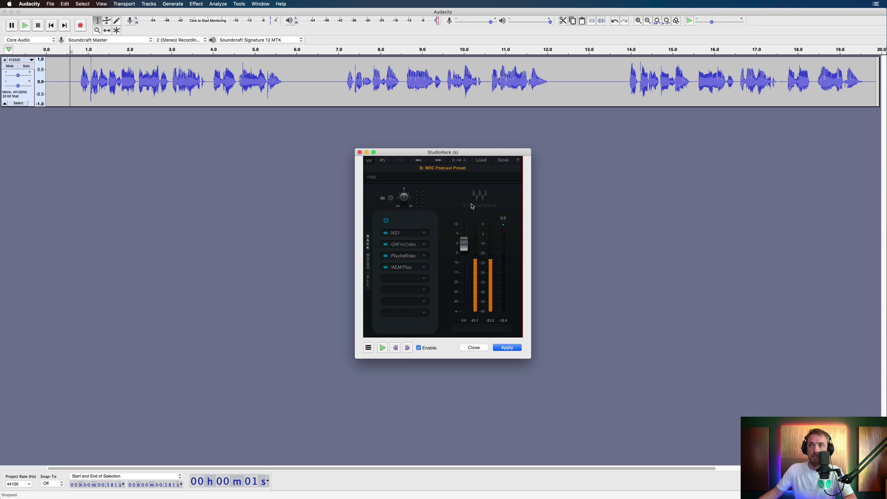
{"action": "left_click", "coordinate": [479, 161]}
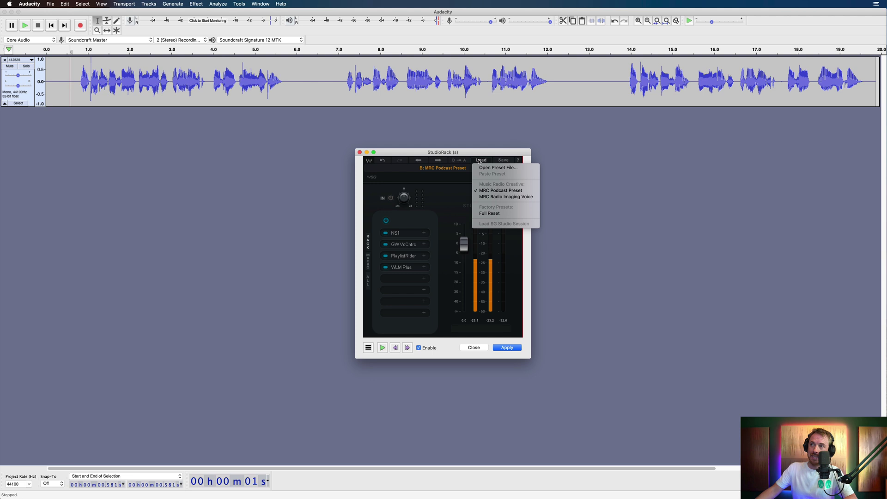
{"action": "left_click", "coordinate": [496, 197]}
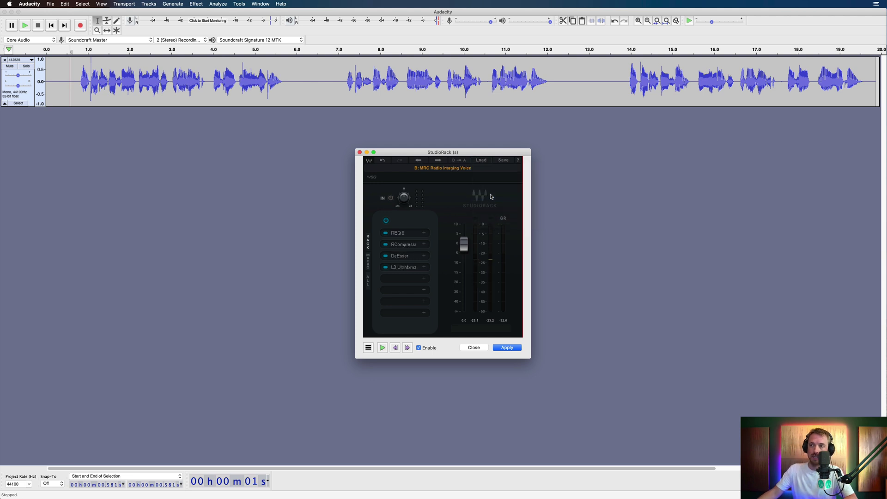
{"action": "left_click", "coordinate": [396, 257]}
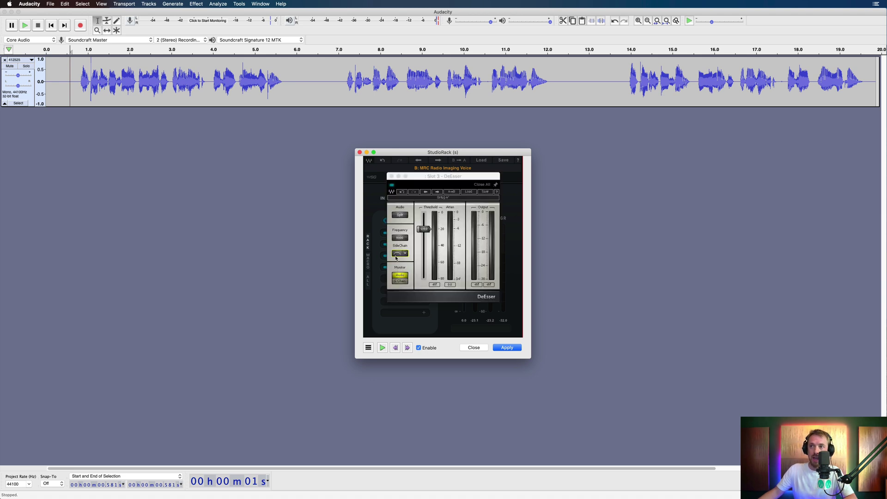
{"action": "left_click", "coordinate": [391, 176]}
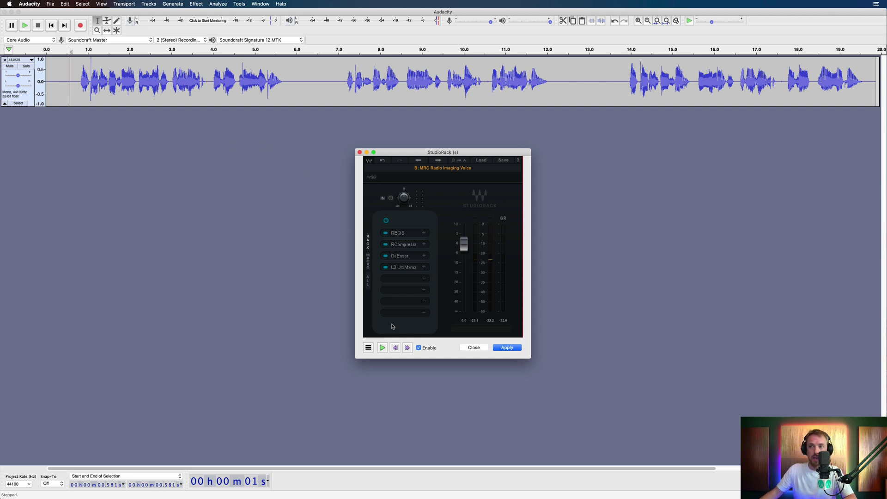
- Select the entire 412525 track, apply the MRC Radio Imaging Voice rack, and close StudioRack
{"action": "key", "text": "Return"}
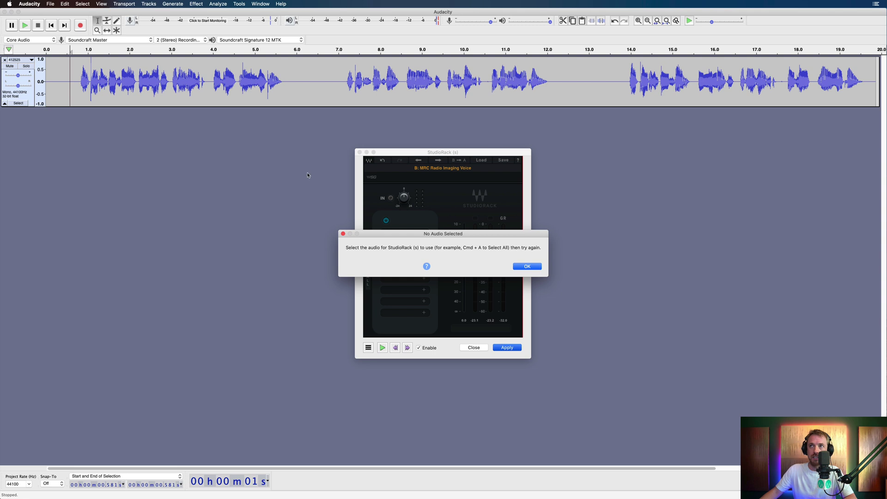
{"action": "left_click", "coordinate": [524, 267]}
{"action": "key", "text": "Return"}
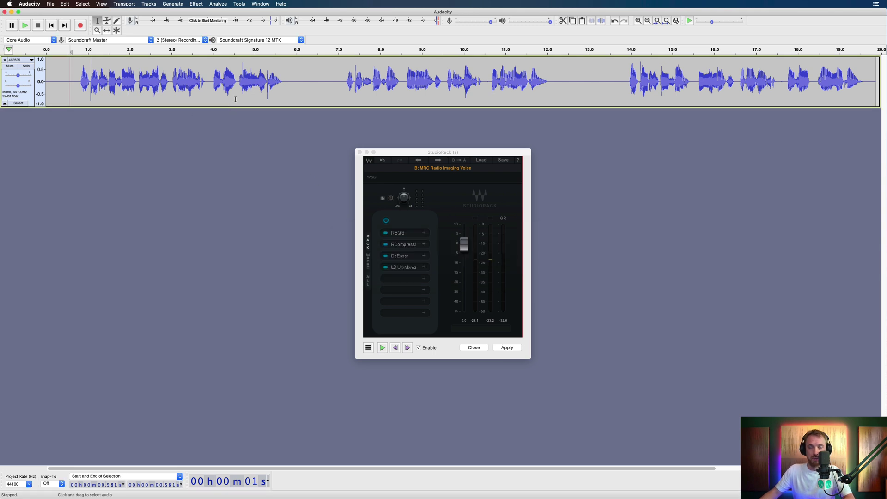
{"action": "key", "text": "super+a"}
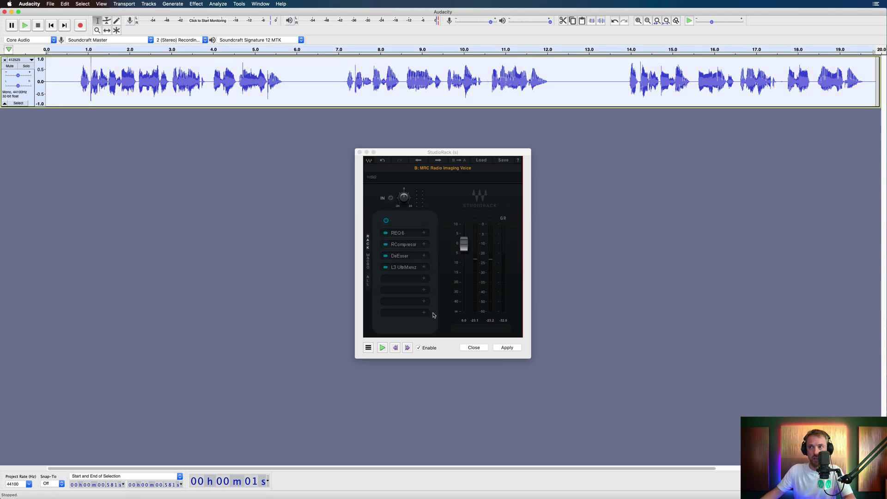
{"action": "left_click", "coordinate": [462, 244]}
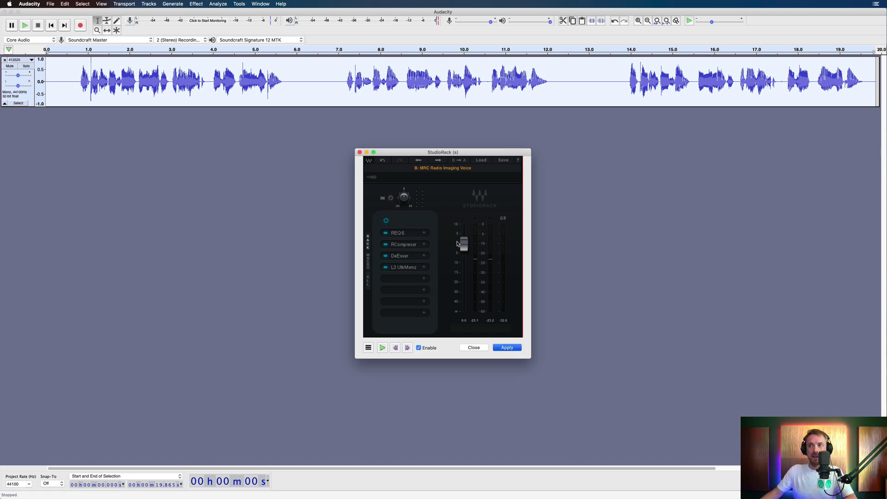
{"action": "left_click", "coordinate": [400, 255]}
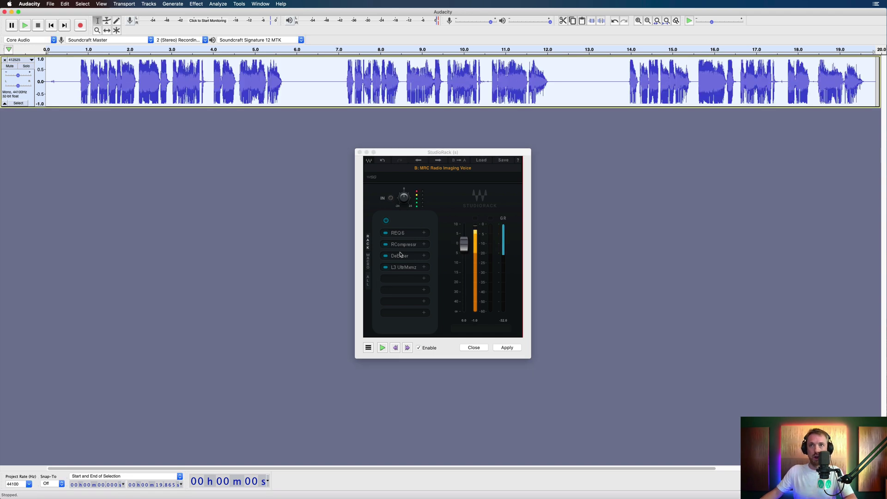
{"action": "left_click", "coordinate": [474, 347]}
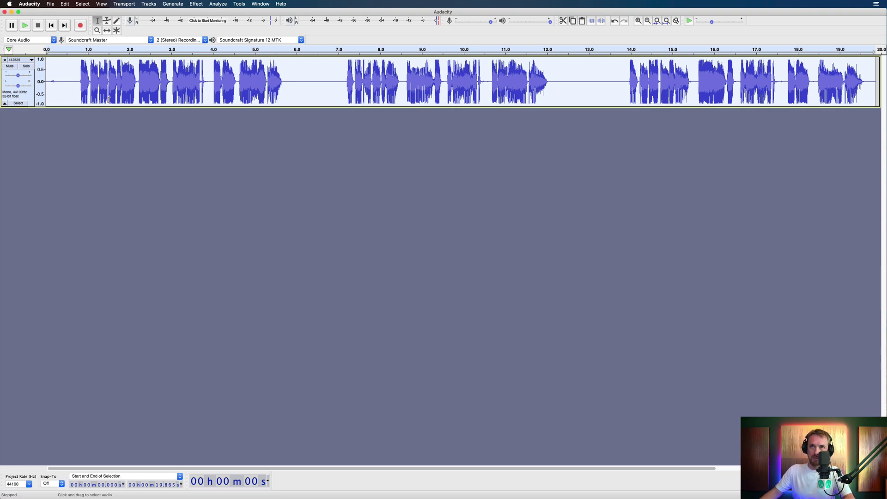
{"action": "left_click", "coordinate": [76, 90]}
{"action": "key", "text": "space"}
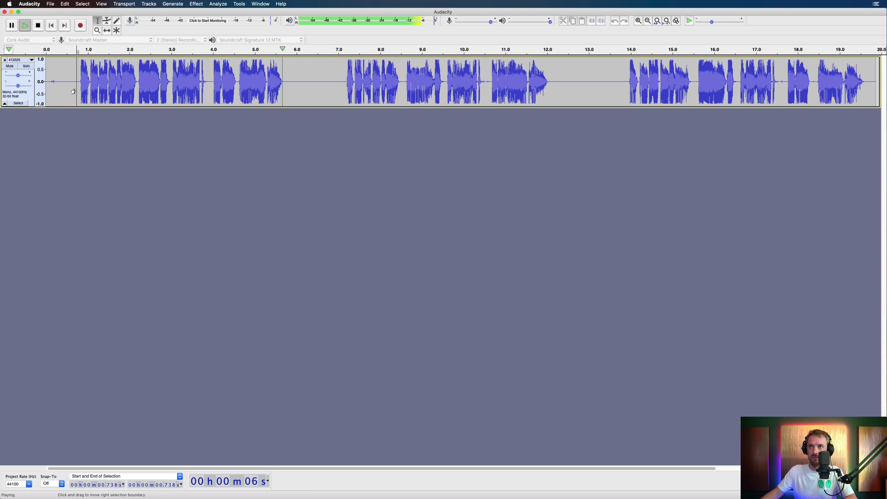
{"action": "key", "text": "space"}
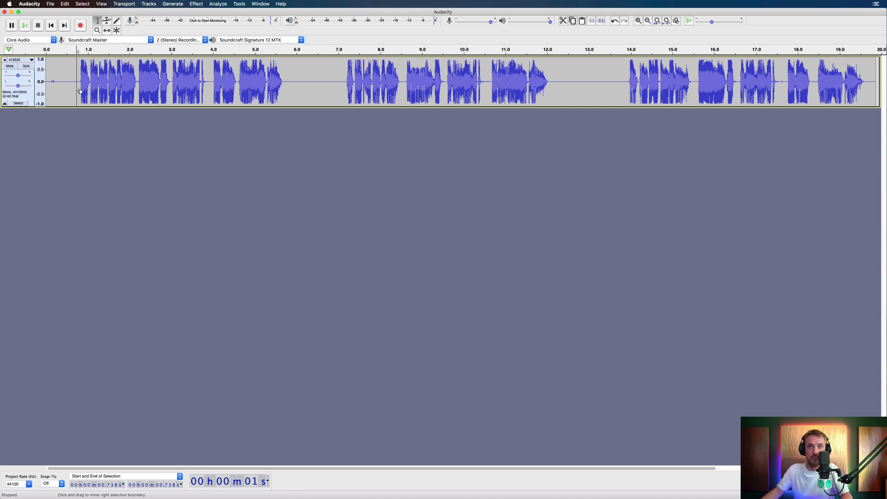
- Undo the StudioRack processing on track 412525 and play the original from about 0.75 seconds
{"action": "key", "text": "super+z"}
{"action": "left_click", "coordinate": [77, 87]}
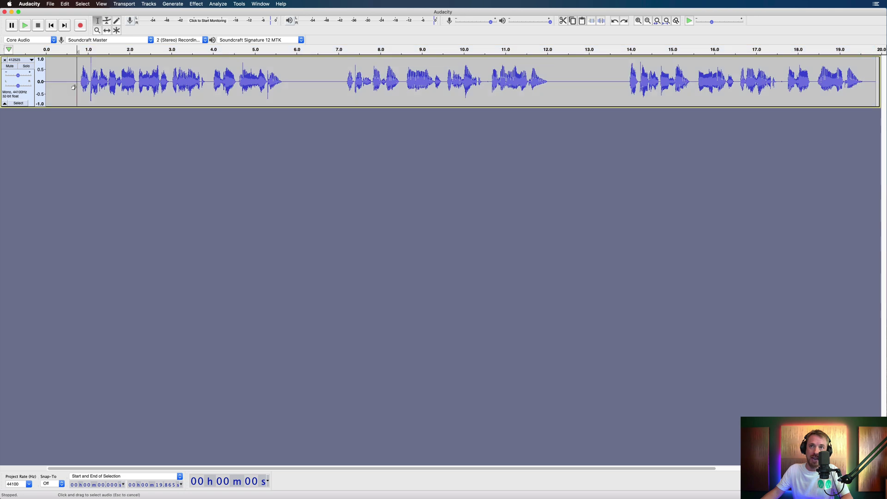
{"action": "key", "text": "space"}
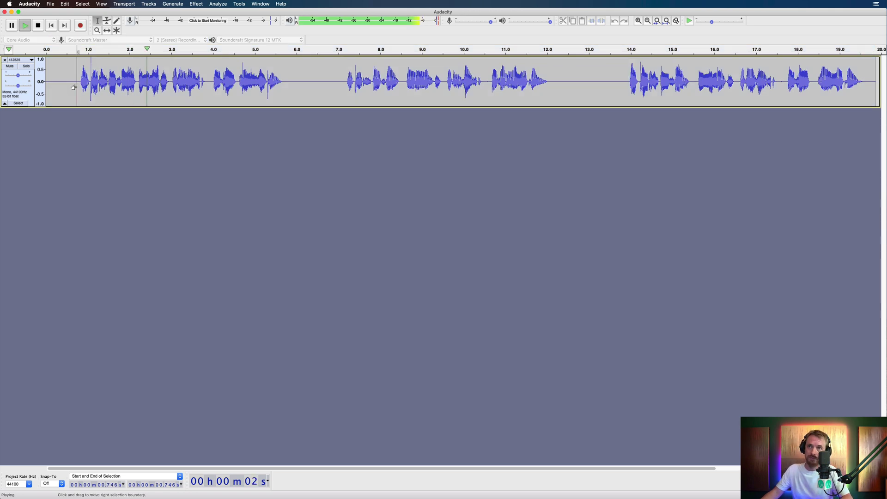